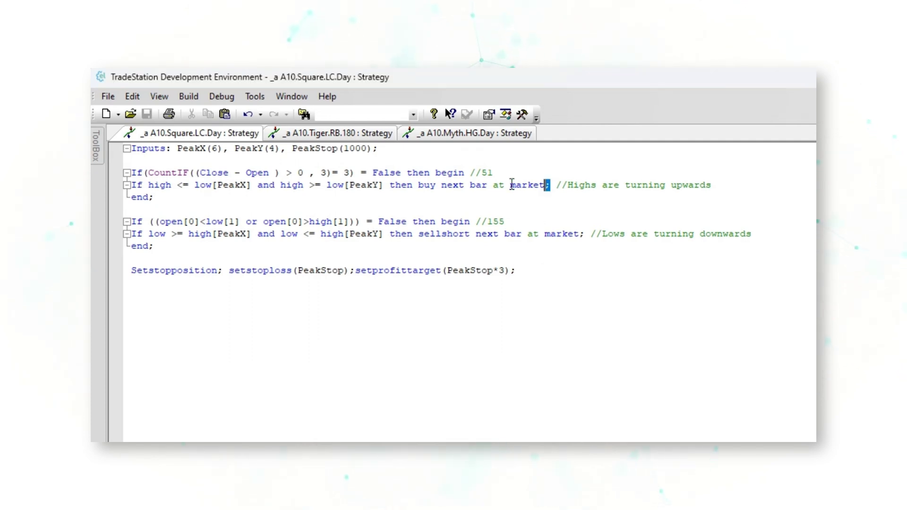
Step: Highlight the A10.Square.LC.Day rule that buys when highs turn upward
drag(550, 185, 115, 187)
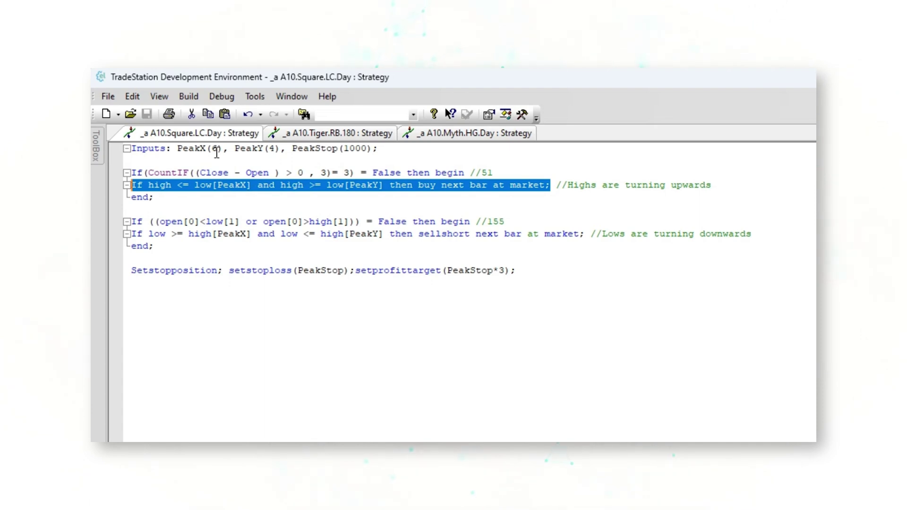
drag(581, 234, 136, 235)
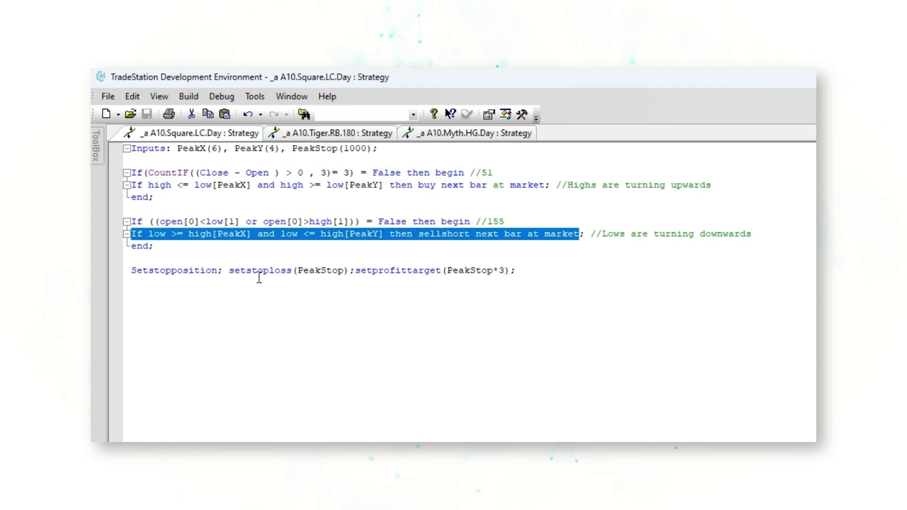
key(shift+Right)
drag(512, 172, 135, 173)
drag(521, 224, 289, 213)
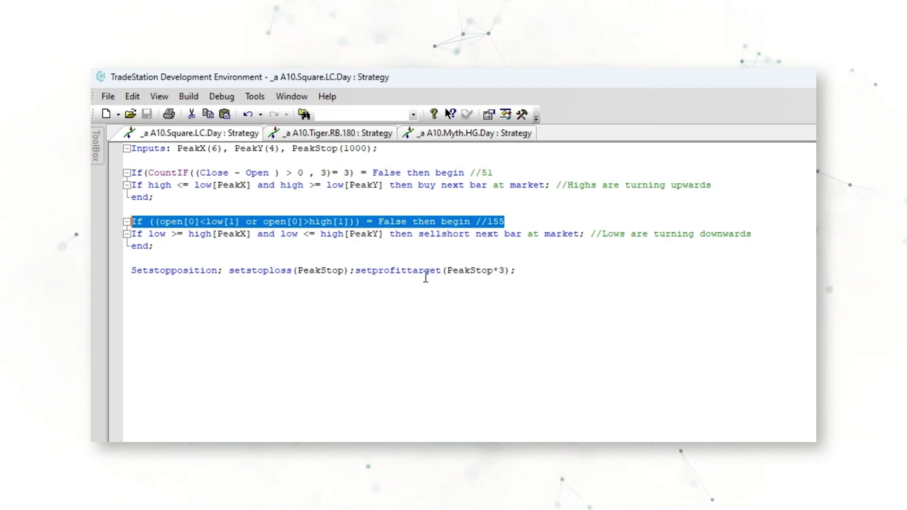
click(658, 255)
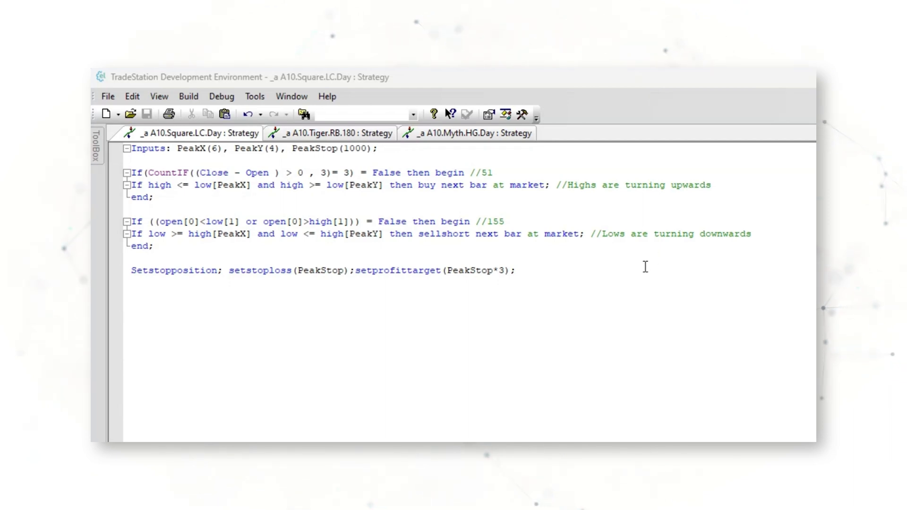
drag(718, 184, 128, 191)
drag(780, 233, 132, 234)
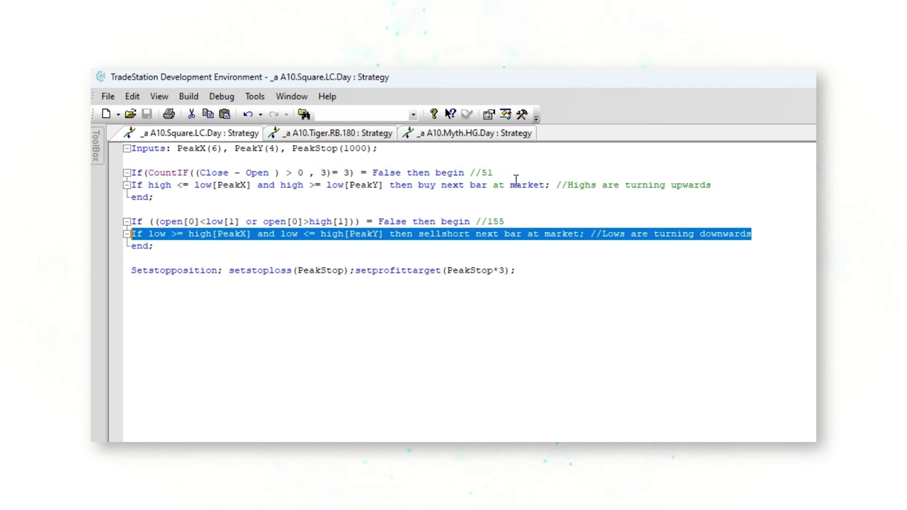
click(384, 394)
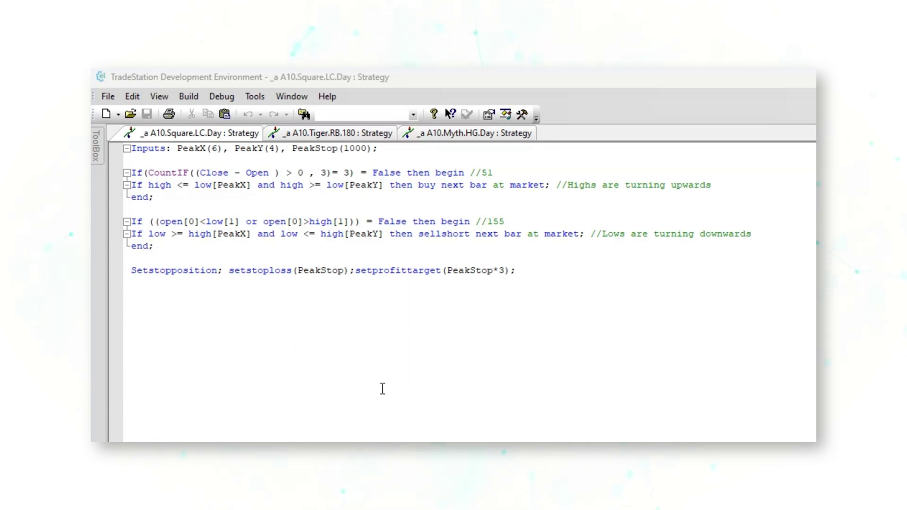
Step: Bring the live cattle daily chart with its buy, short and stop-loss markers to the front
click(615, 151)
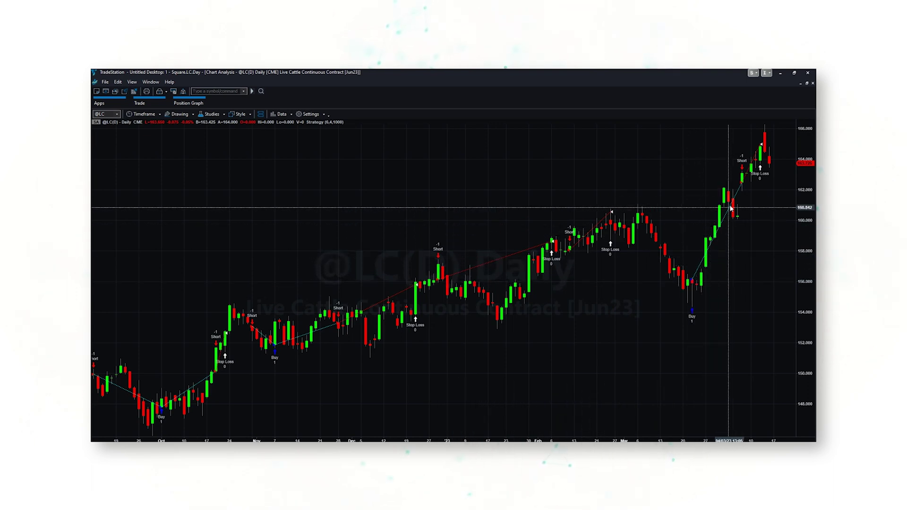
click(289, 116)
click(310, 141)
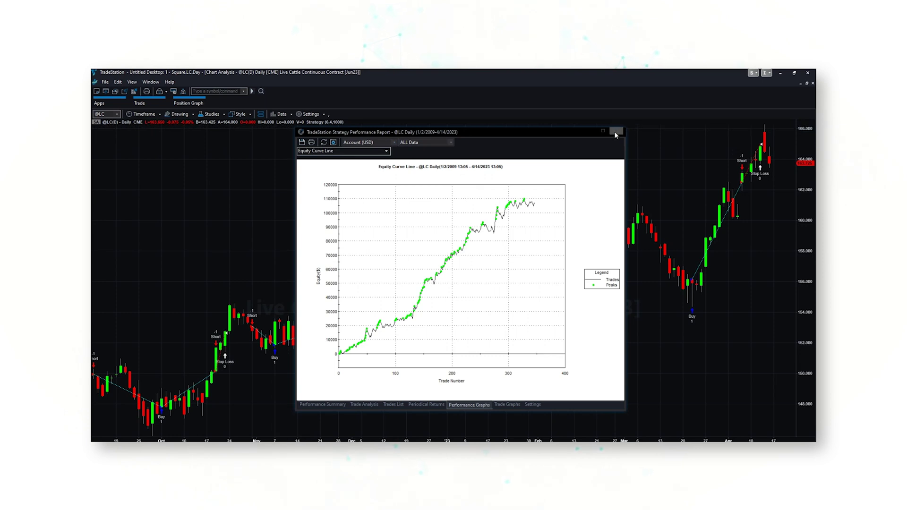
Step: Close the report, review the Properties for All strategy settings, and accept both dialogs
click(615, 133)
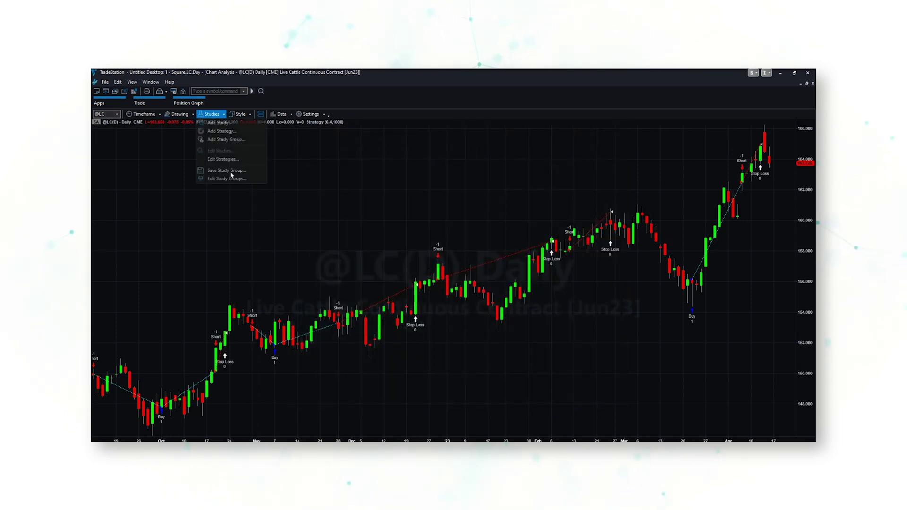
click(223, 159)
click(572, 264)
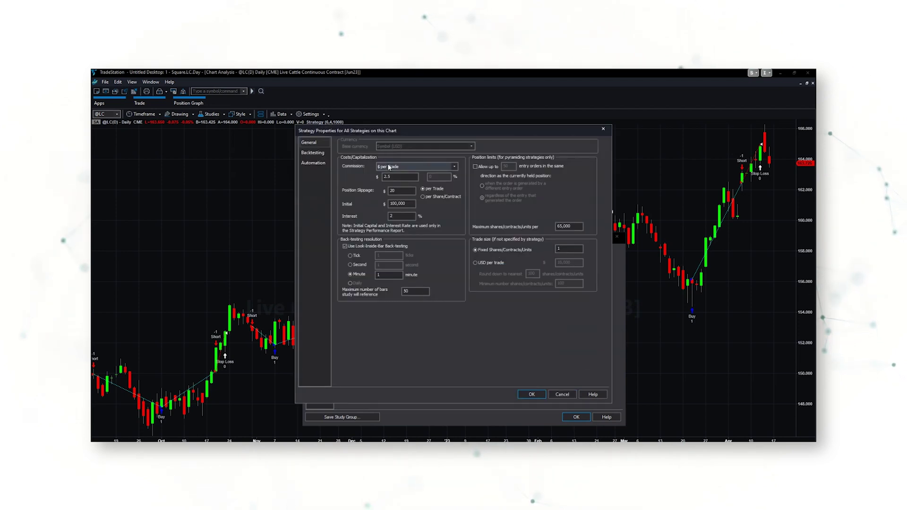
click(532, 394)
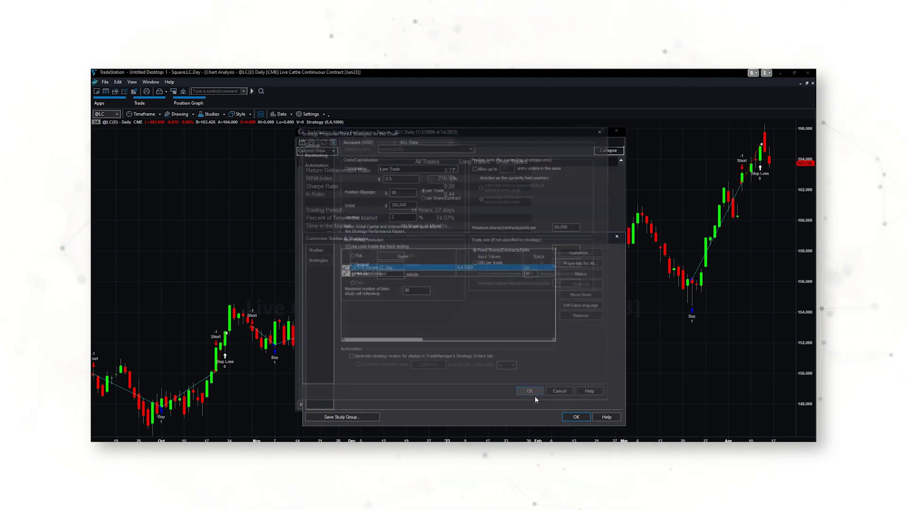
click(576, 418)
scroll(622, 370, up, 10)
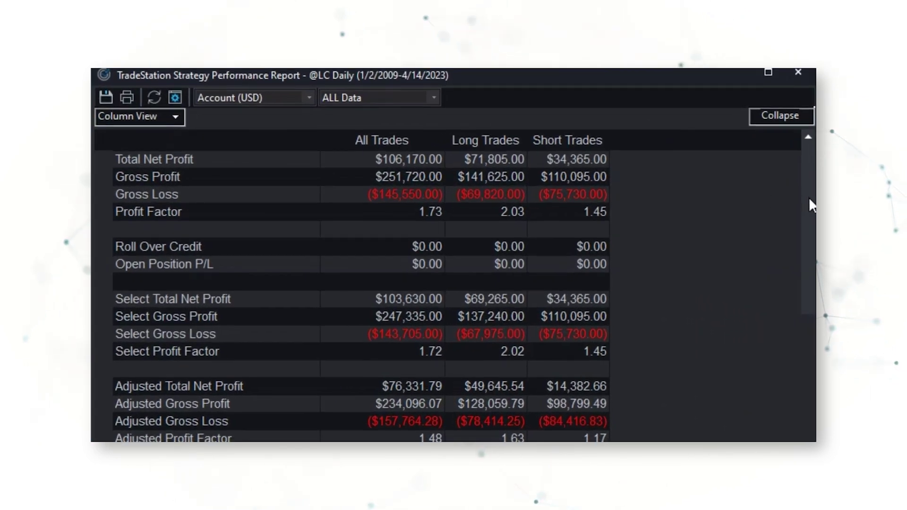
drag(808, 198, 813, 322)
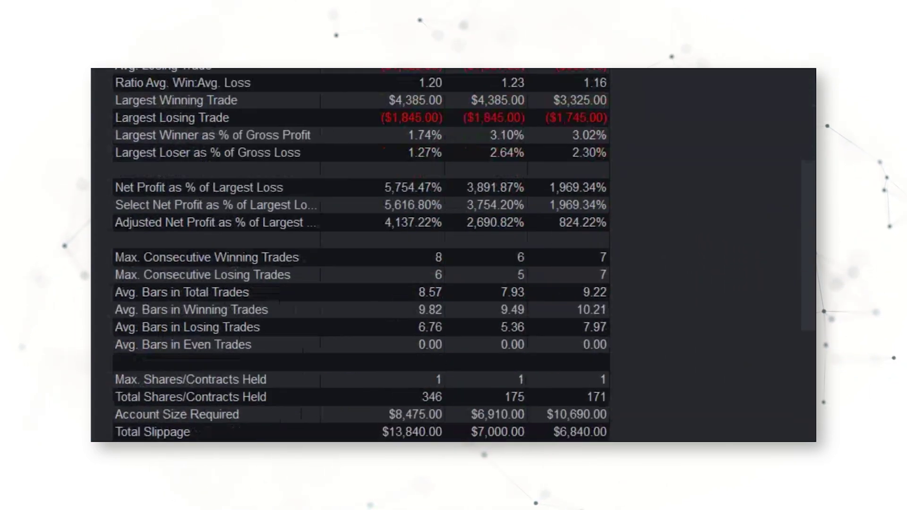